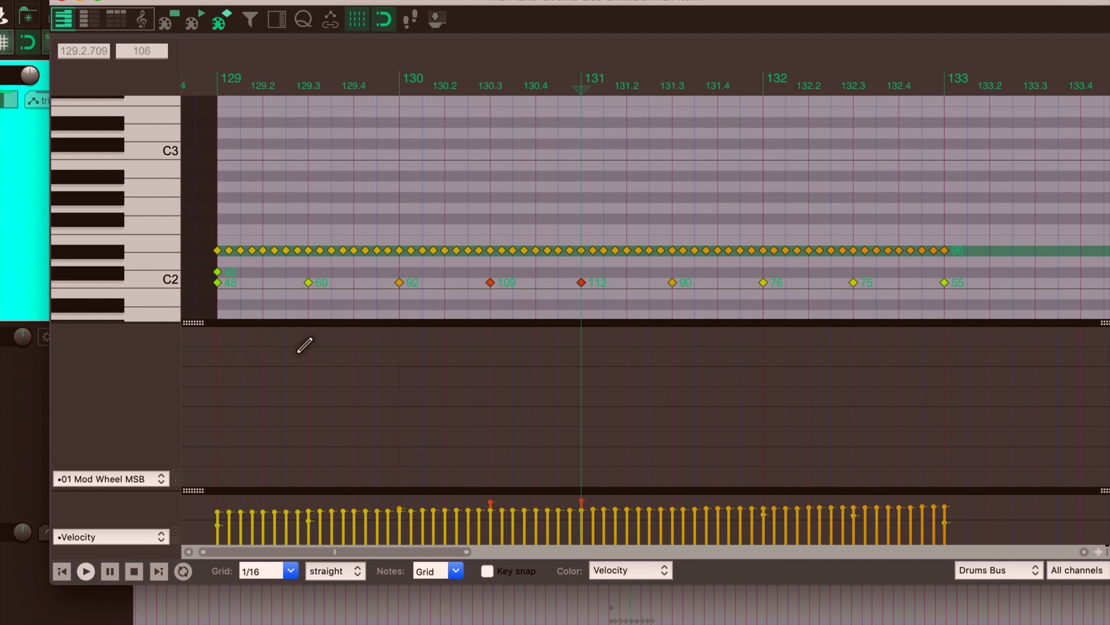
# Draw two Mod Wheel events at about 110 near 129.2 and 132.4, and lower the second to form a falling ramp
pyautogui.click(266, 347)
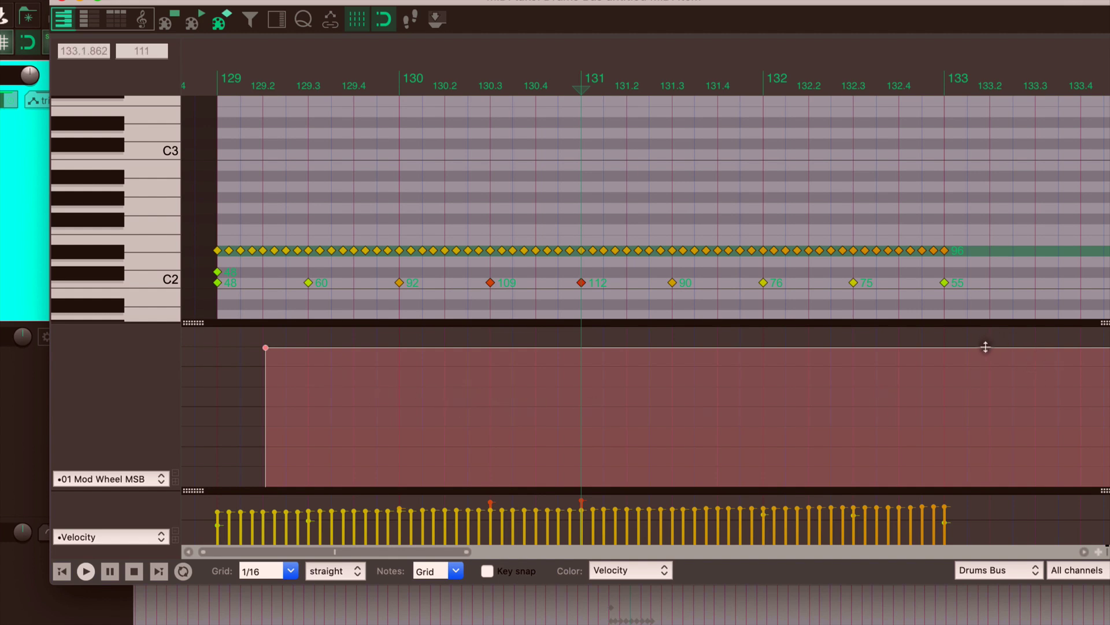
pyautogui.click(933, 347)
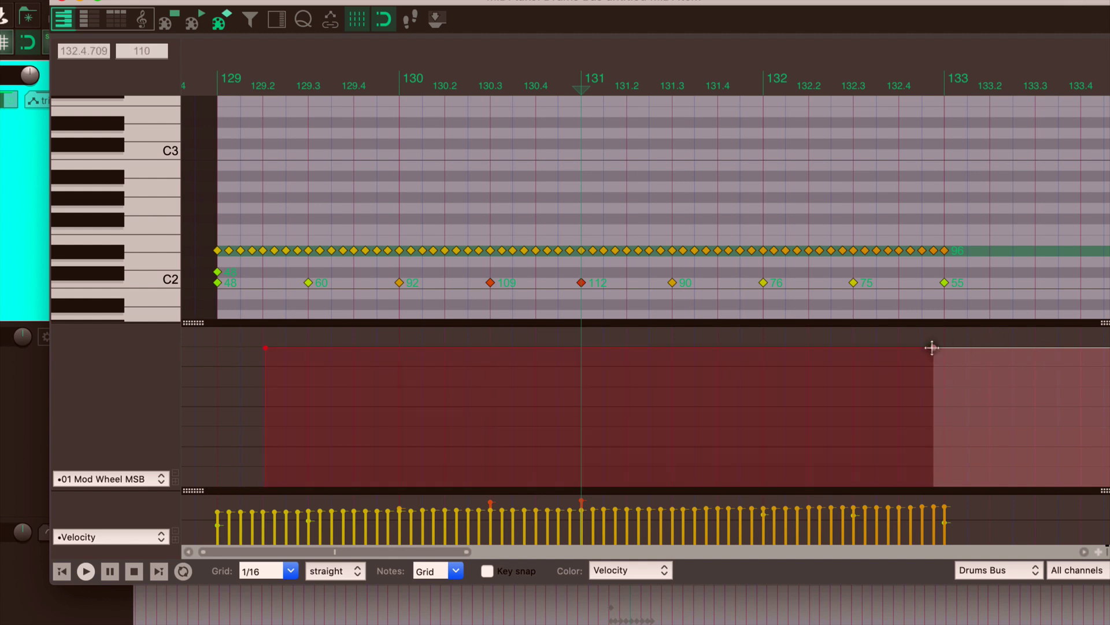
pyautogui.moveTo(933, 347); pyautogui.dragTo(936, 466)
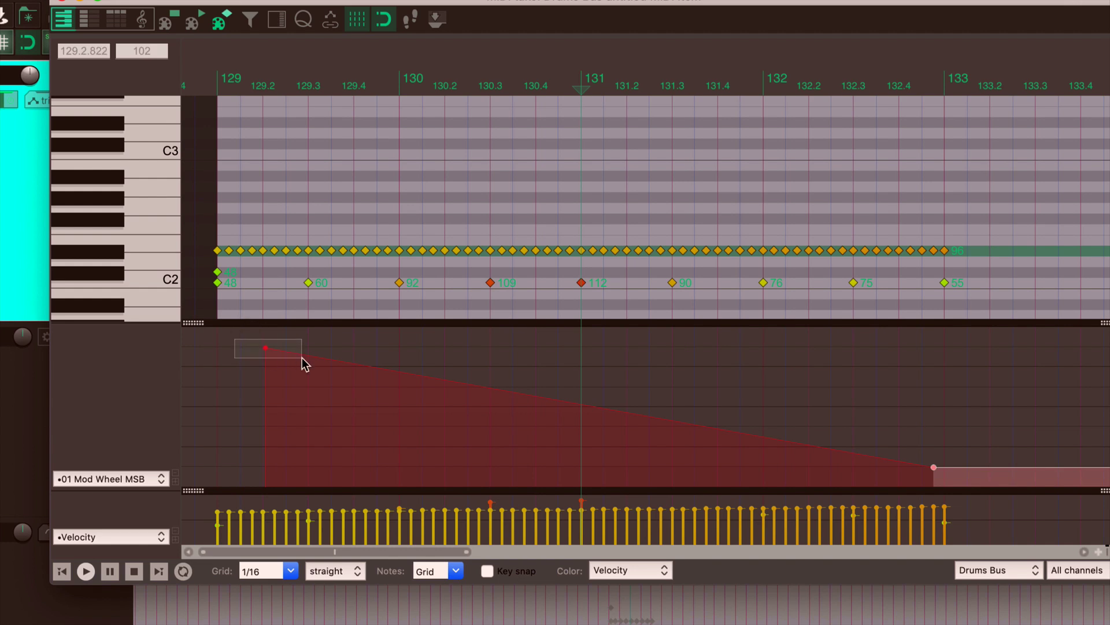
# Select the first Mod Wheel event and set its CC curve shape to Slow start/end
pyautogui.moveTo(302, 357); pyautogui.dragTo(301, 359)
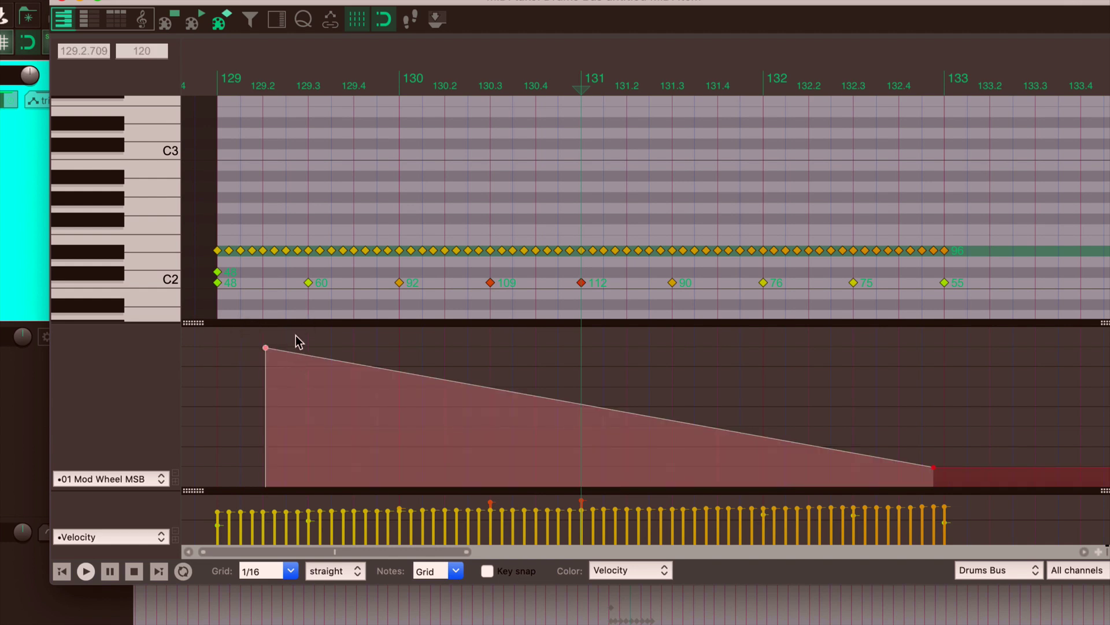
pyautogui.rightClick(295, 337)
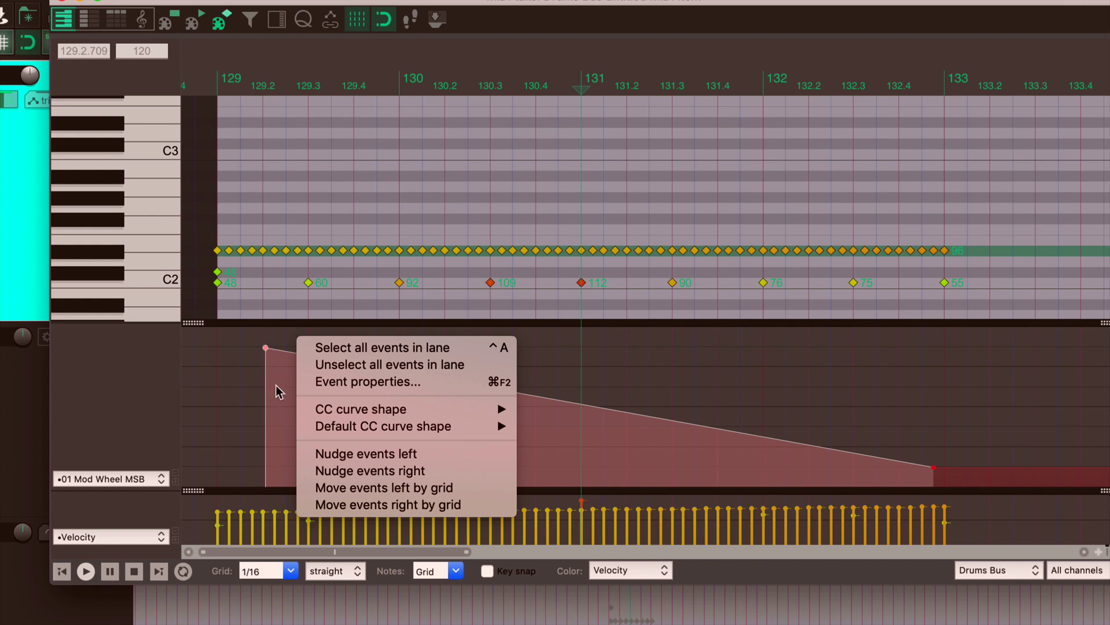
pyautogui.moveTo(473, 410)
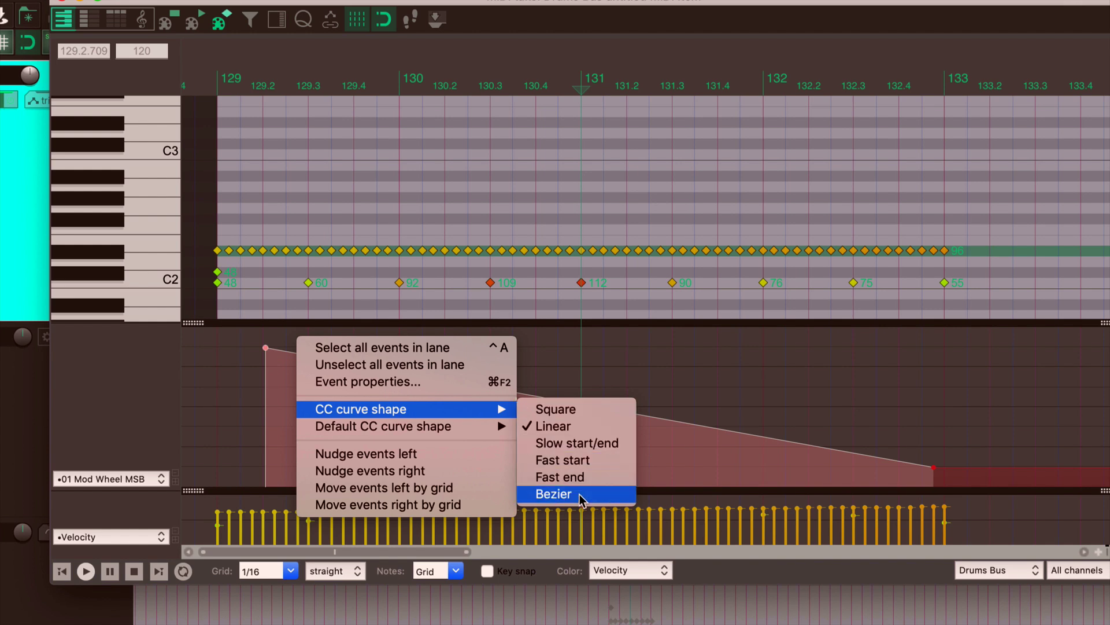
pyautogui.click(591, 444)
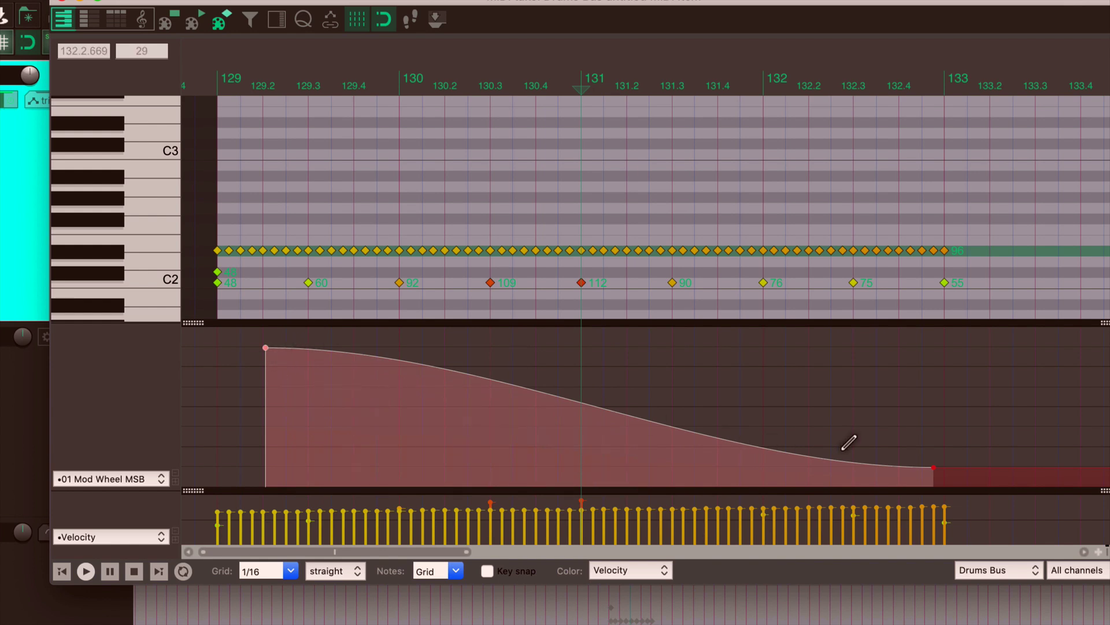
# Move the ending Mod Wheel event up and back to just before 131.2, and bend the curve into a steeper early drop
pyautogui.moveTo(938, 467); pyautogui.dragTo(615, 419)
pyautogui.moveTo(501, 403)
pyautogui.mouseDown()
pyautogui.moveTo(453, 441)
pyautogui.moveTo(533, 352)
pyautogui.moveTo(538, 361)
pyautogui.moveTo(518, 373)
pyautogui.moveTo(377, 353)
pyautogui.moveTo(473, 357)
pyautogui.moveTo(473, 426)
pyautogui.moveTo(494, 419)
pyautogui.mouseUp()
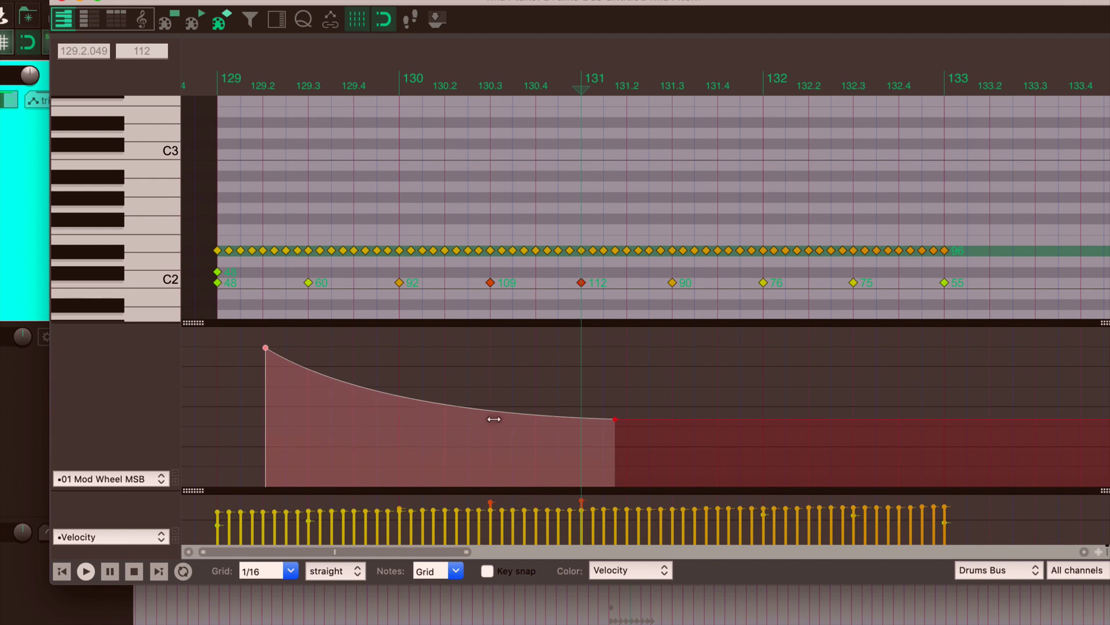
# Close the Mod Wheel lane and enlarge the Velocity lane
pyautogui.click(176, 478)
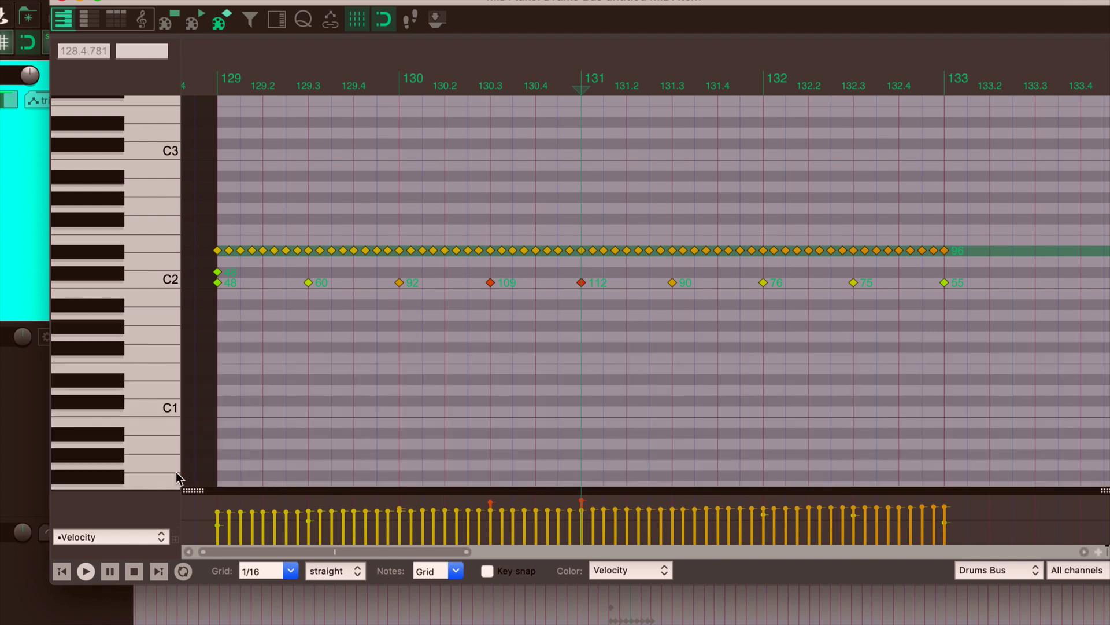
pyautogui.moveTo(193, 490); pyautogui.dragTo(192, 351)
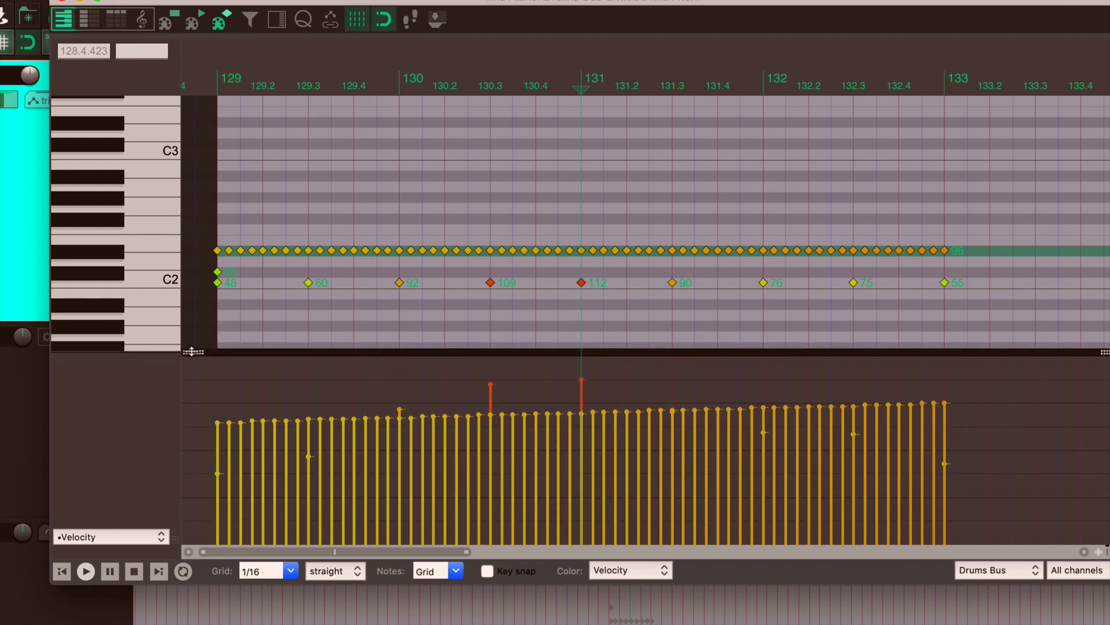
# Select the continuous row of 1/16 notes, ramp their velocities down linearly to 43, and raise the note just before bar 133 to about 92
pyautogui.moveTo(218, 221); pyautogui.dragTo(973, 261)
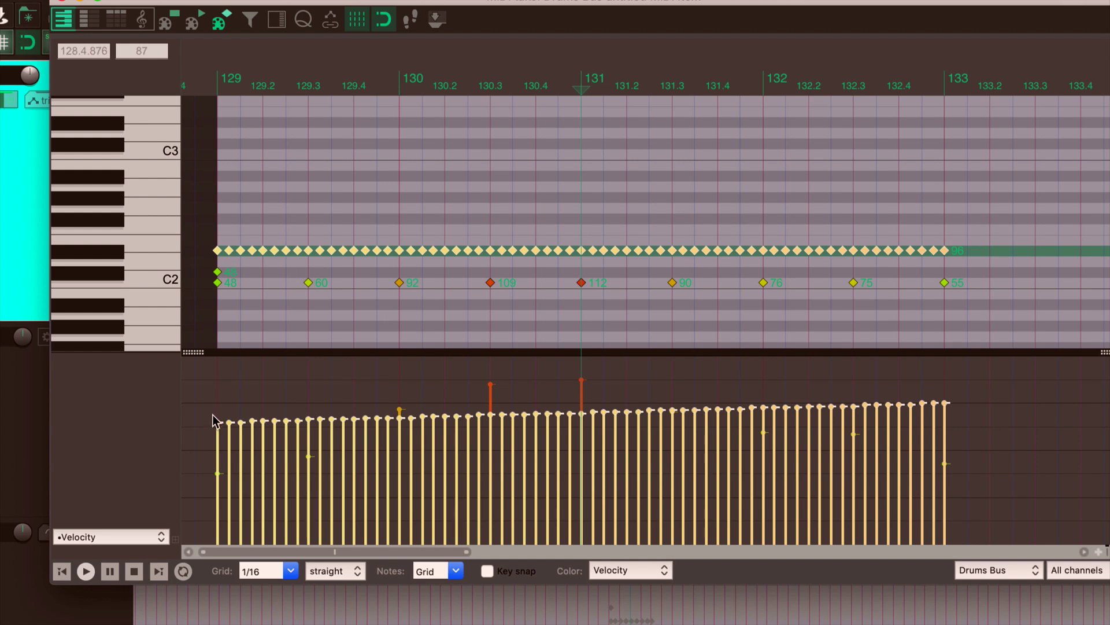
pyautogui.moveTo(219, 409); pyautogui.dragTo(891, 501)
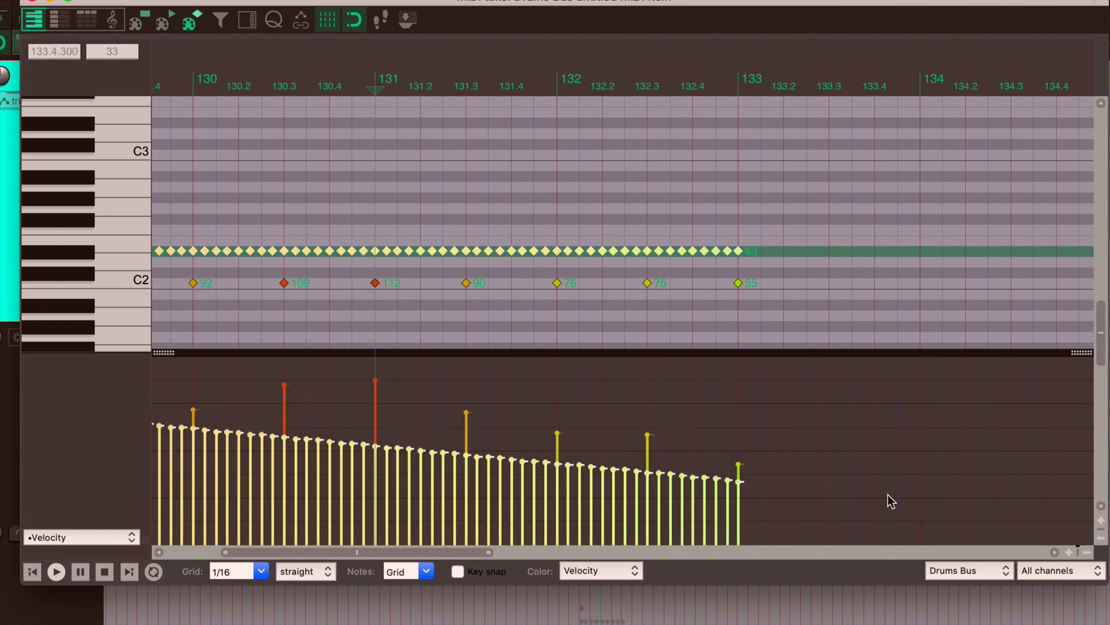
pyautogui.click(723, 408)
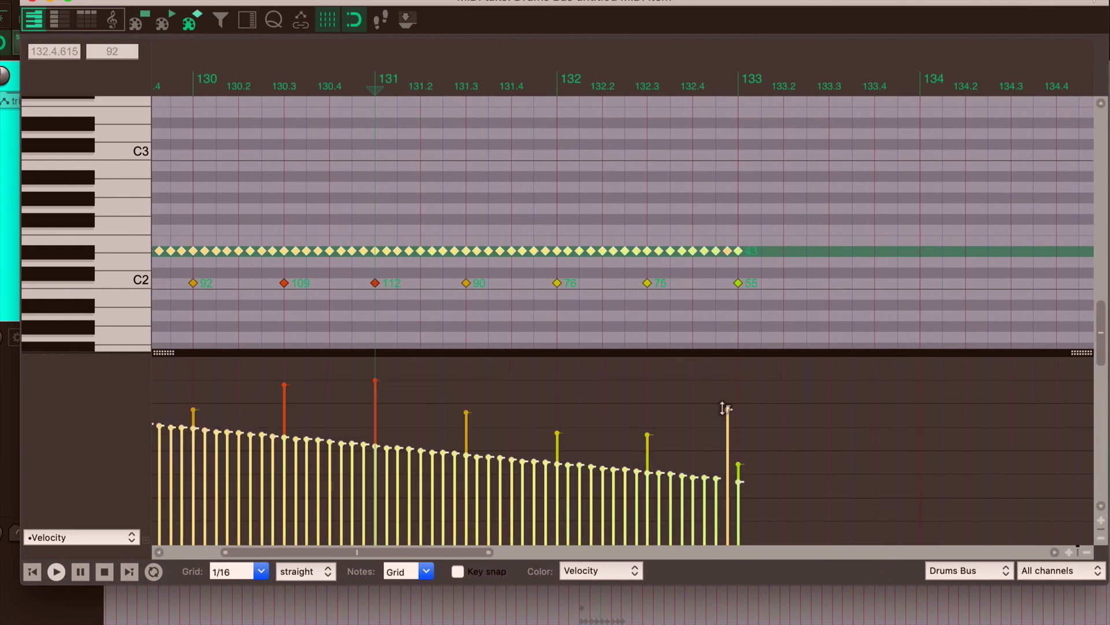
# Examine the linear ramp assignments among the MIDI CC lane mouse modifiers in the preferences, leaving the settings unchanged
pyautogui.press('super+comma')
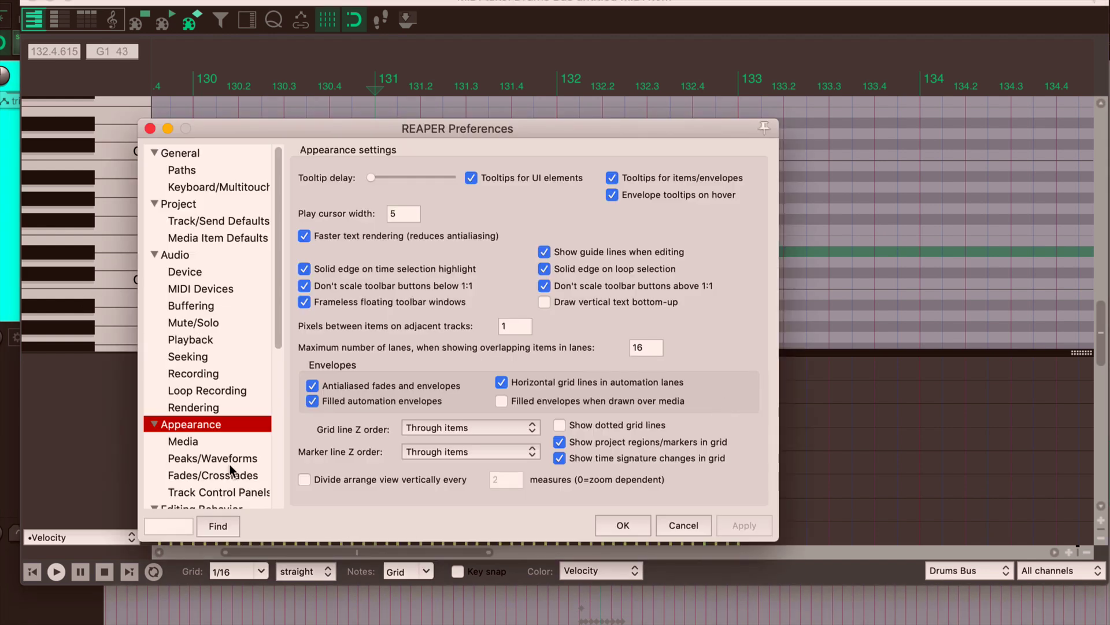
pyautogui.scroll(-1, 229, 464)
pyautogui.scroll(-3, 227, 457)
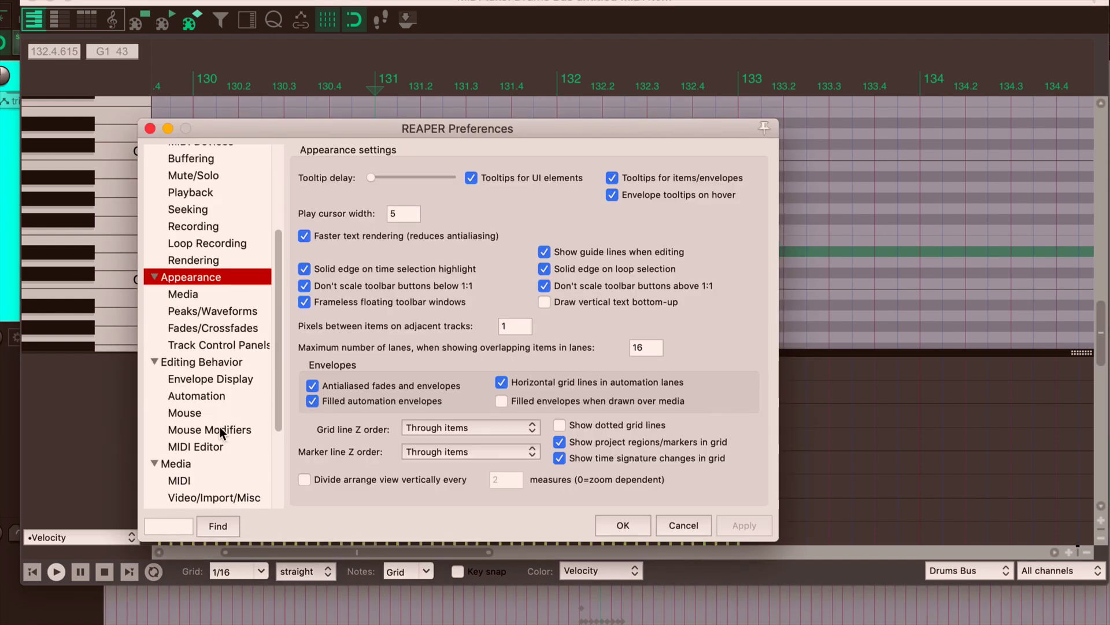
pyautogui.click(235, 429)
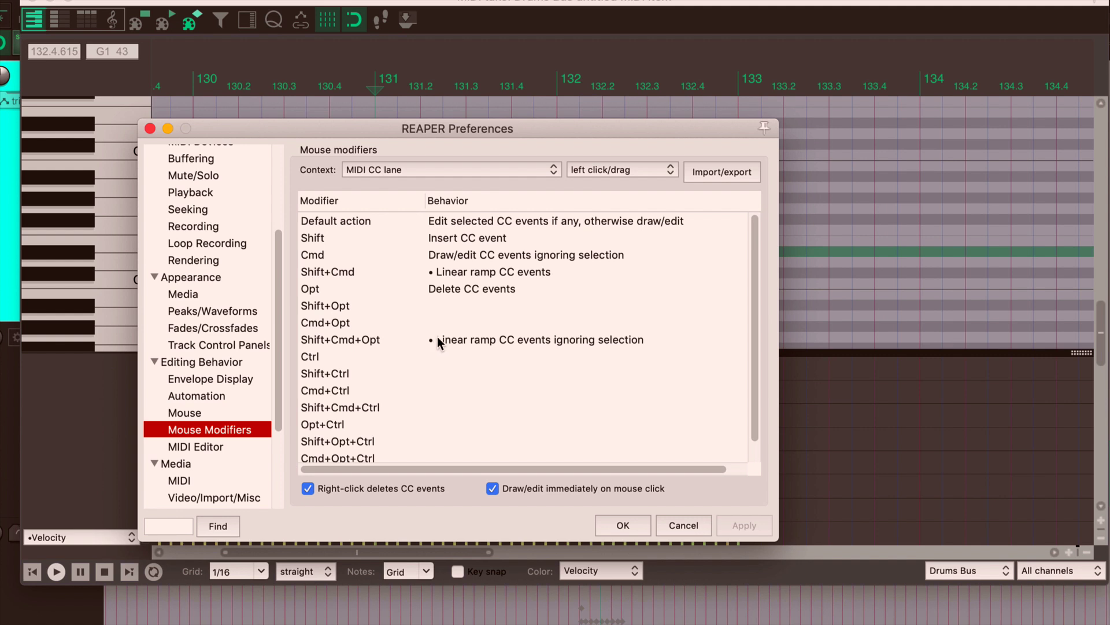
pyautogui.click(484, 273)
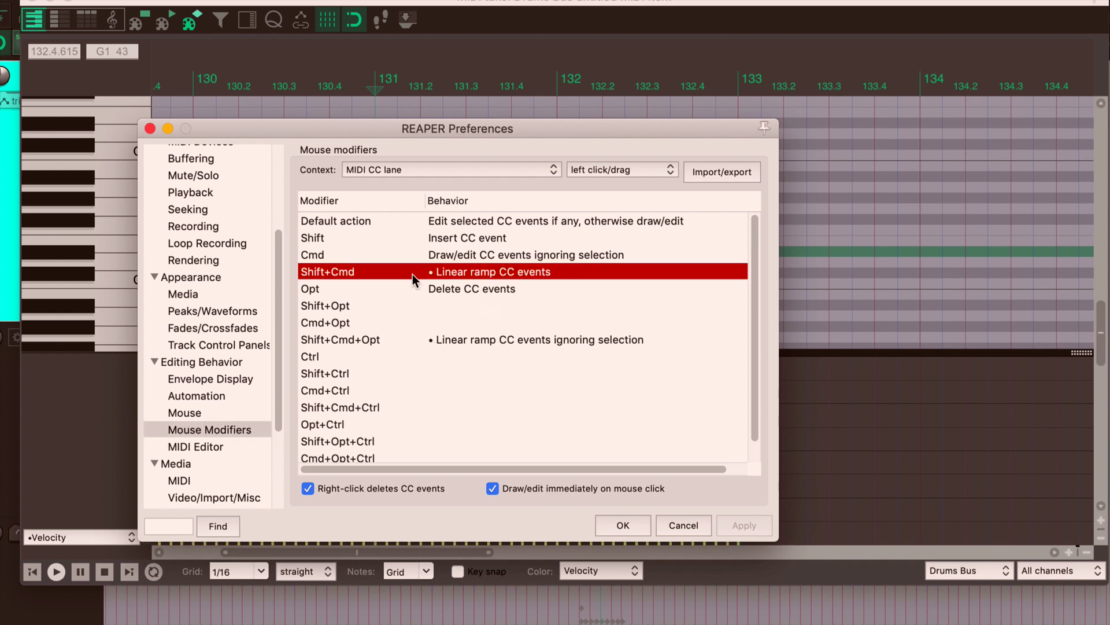
pyautogui.doubleClick(504, 271)
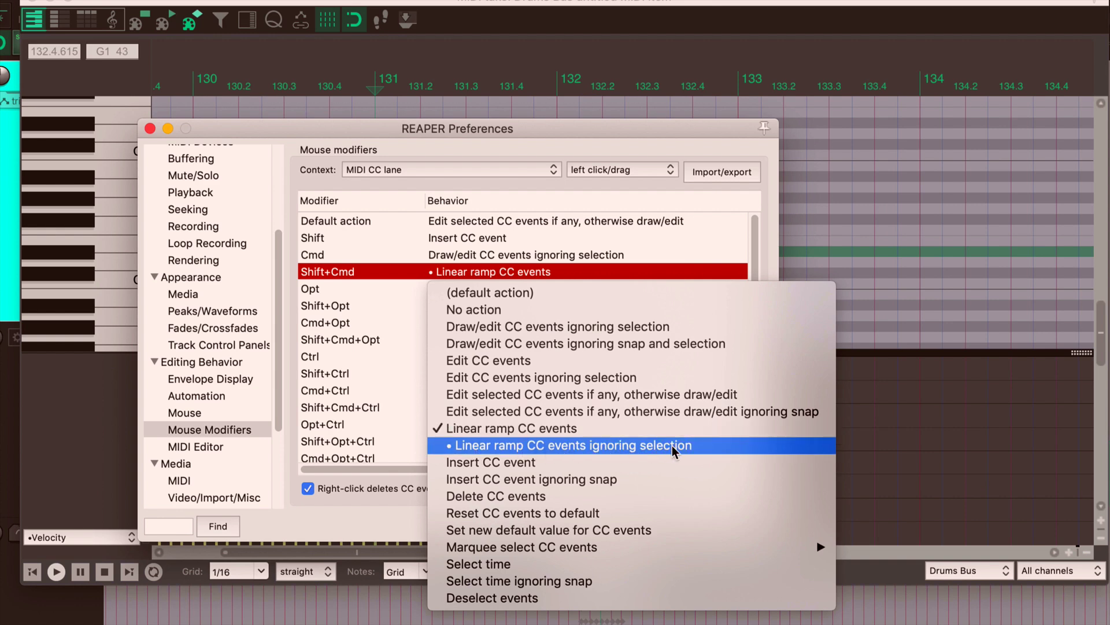
pyautogui.press('Escape')
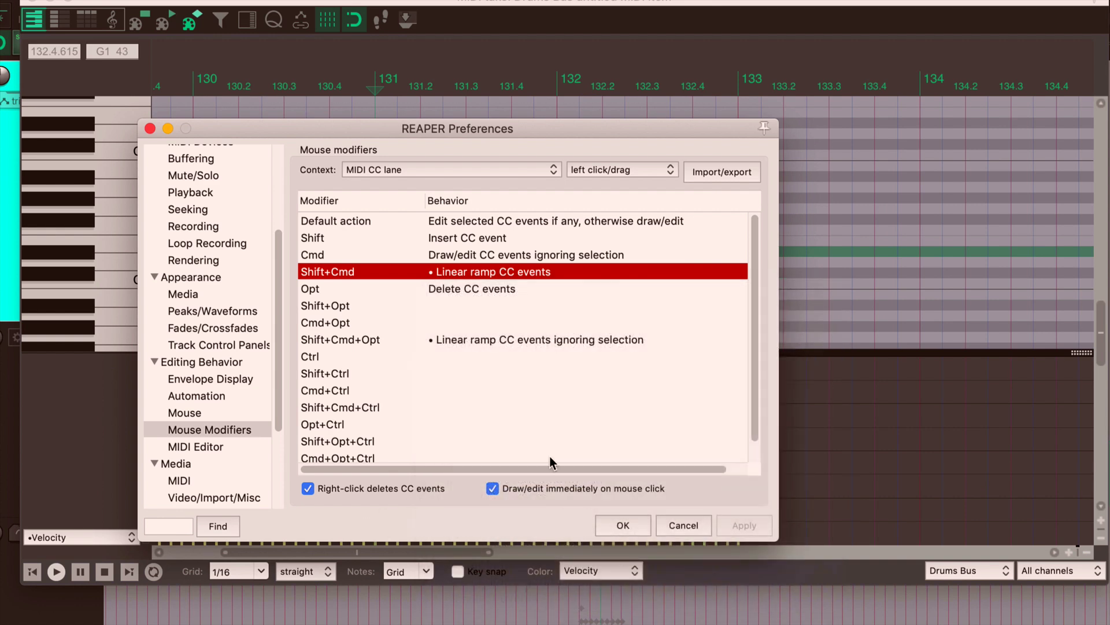
pyautogui.click(470, 356)
pyautogui.click(471, 342)
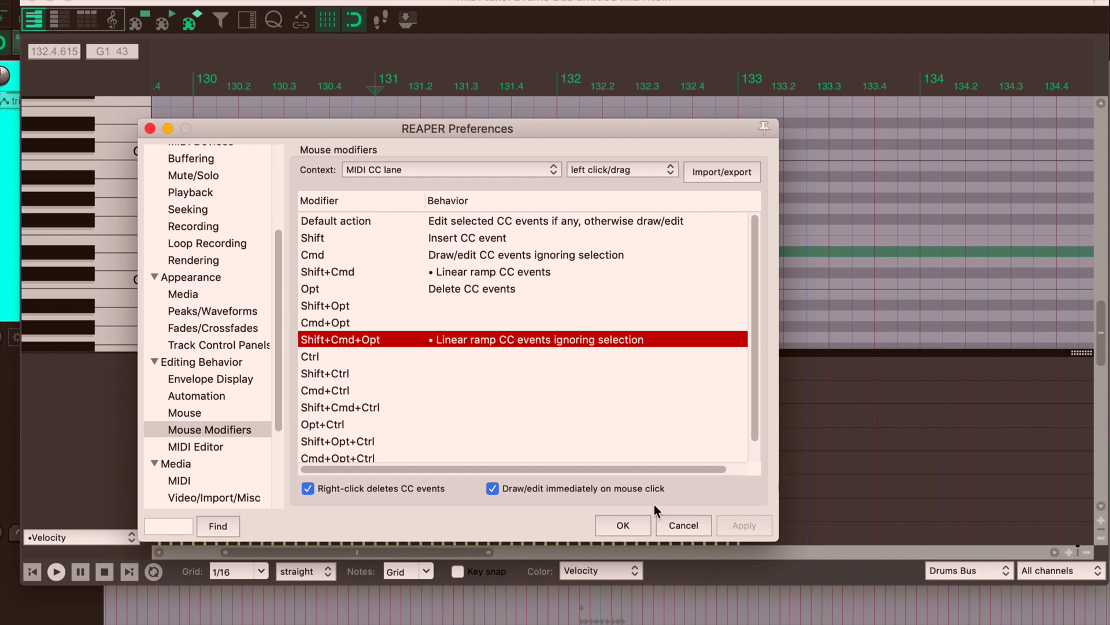
pyautogui.click(682, 527)
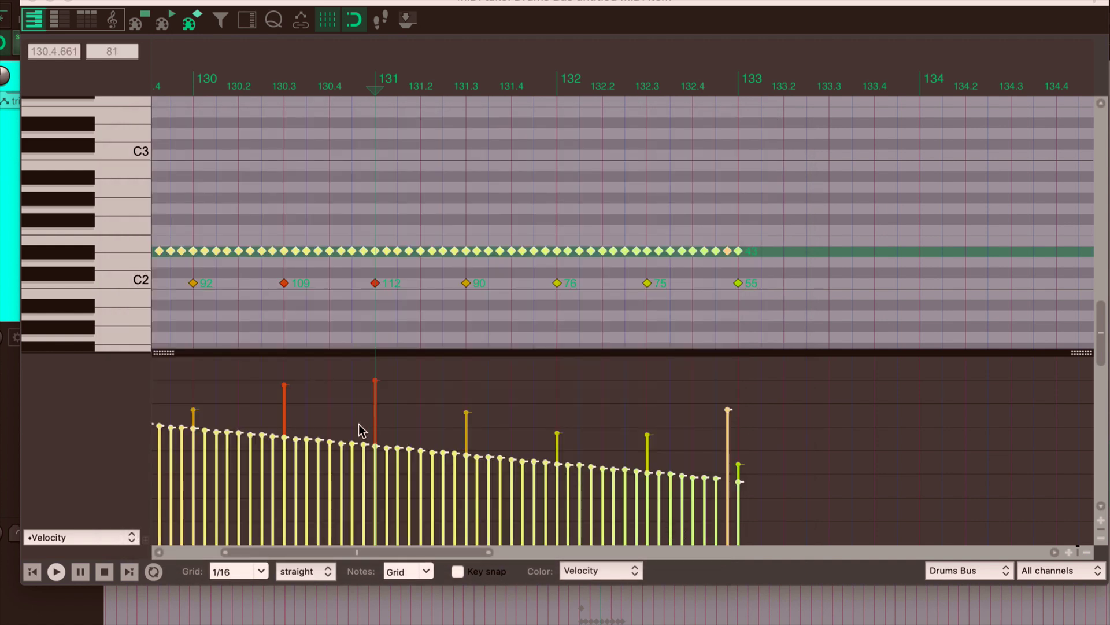
# Redraw the velocities between about 130.2 and 132.4 as linear ramps, first rising across all notes and finally falling
pyautogui.moveTo(262, 480)
pyautogui.mouseDown()
pyautogui.moveTo(455, 393)
pyautogui.moveTo(697, 454)
pyautogui.moveTo(721, 399)
pyautogui.moveTo(705, 368)
pyautogui.mouseUp()
pyautogui.moveTo(291, 481); pyautogui.dragTo(677, 382)
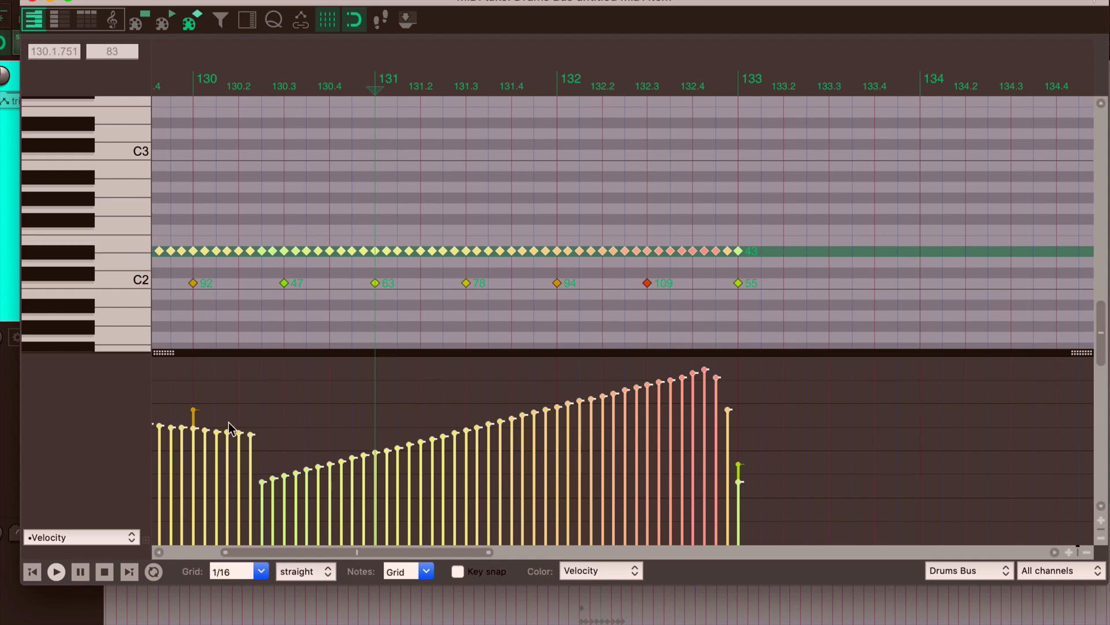
pyautogui.moveTo(257, 416)
pyautogui.mouseDown()
pyautogui.moveTo(641, 518)
pyautogui.moveTo(702, 418)
pyautogui.moveTo(661, 546)
pyautogui.moveTo(658, 437)
pyautogui.moveTo(623, 512)
pyautogui.mouseUp()
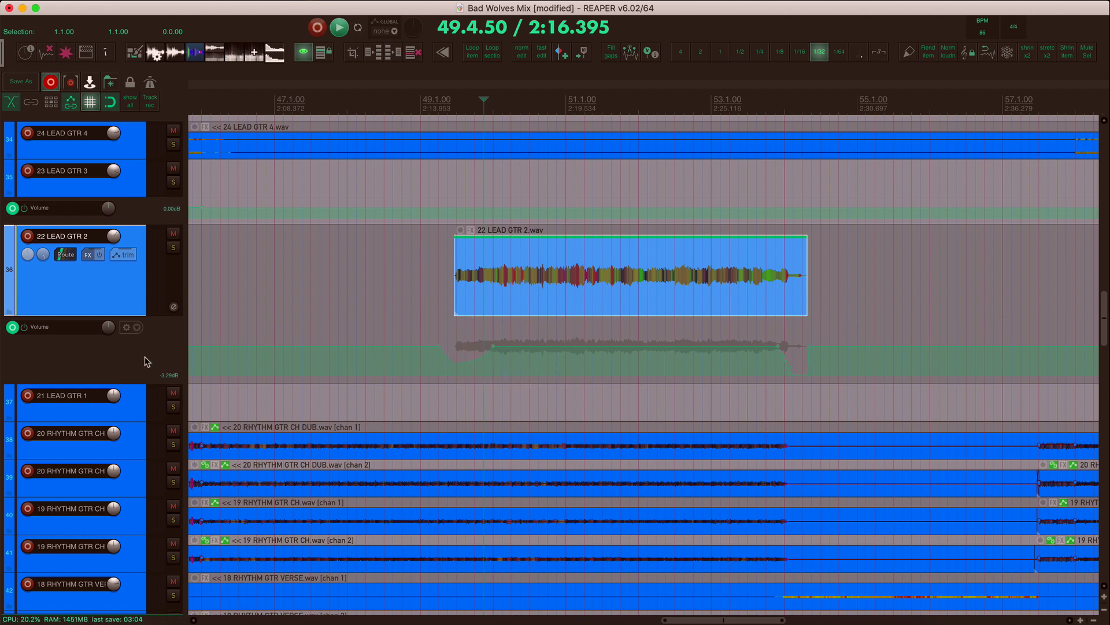
# Move the 22 LEAD GTR 2 item together with its volume automation down onto the 21 LEAD GTR 1 track
pyautogui.click(107, 364)
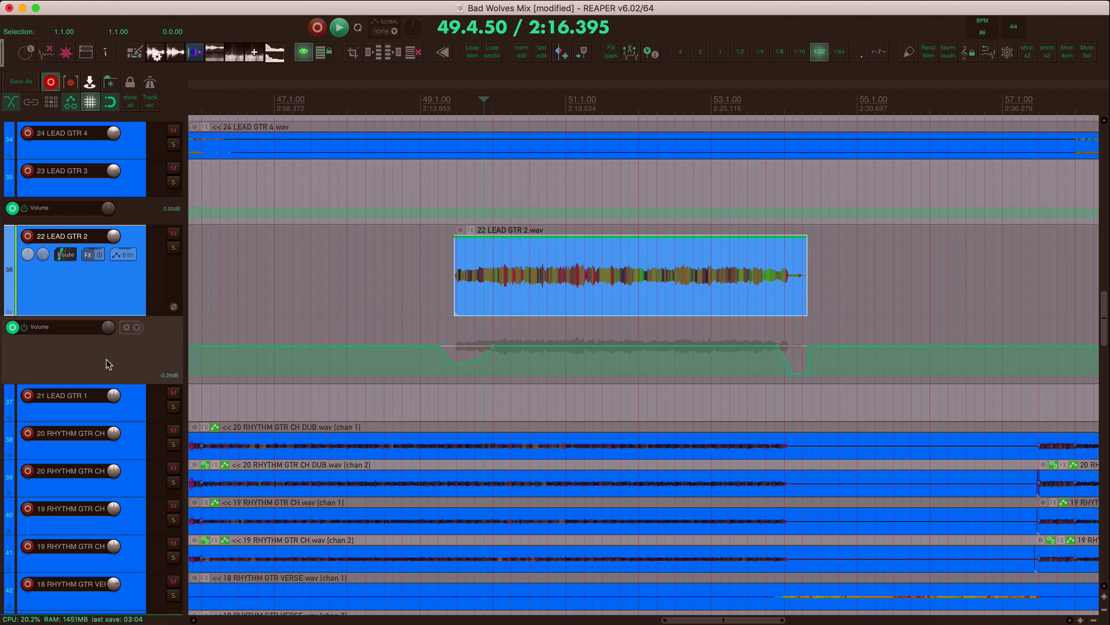
pyautogui.click(489, 293)
pyautogui.moveTo(485, 299); pyautogui.dragTo(534, 403)
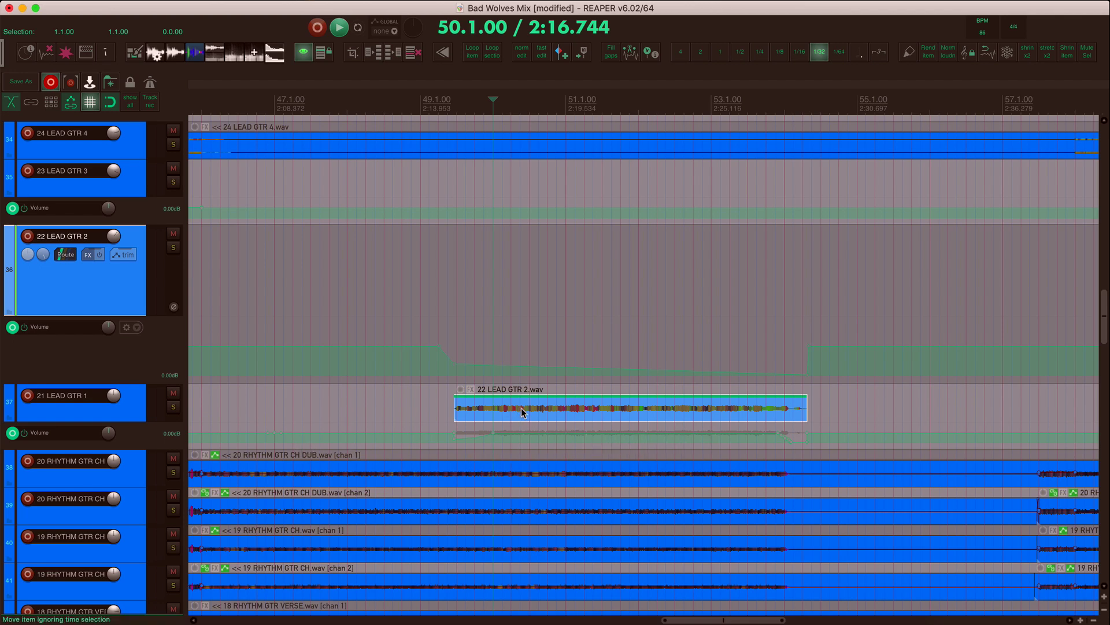
pyautogui.scroll(-6, 519, 416)
pyautogui.scroll(2, 541, 324)
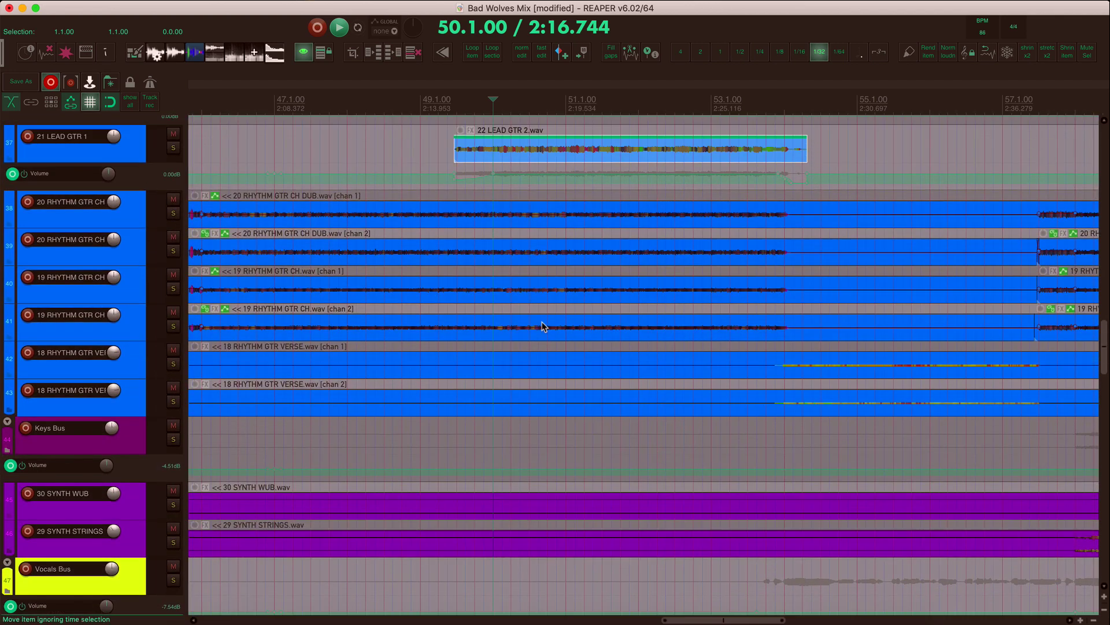
pyautogui.click(518, 177)
pyautogui.moveTo(518, 176); pyautogui.dragTo(506, 156)
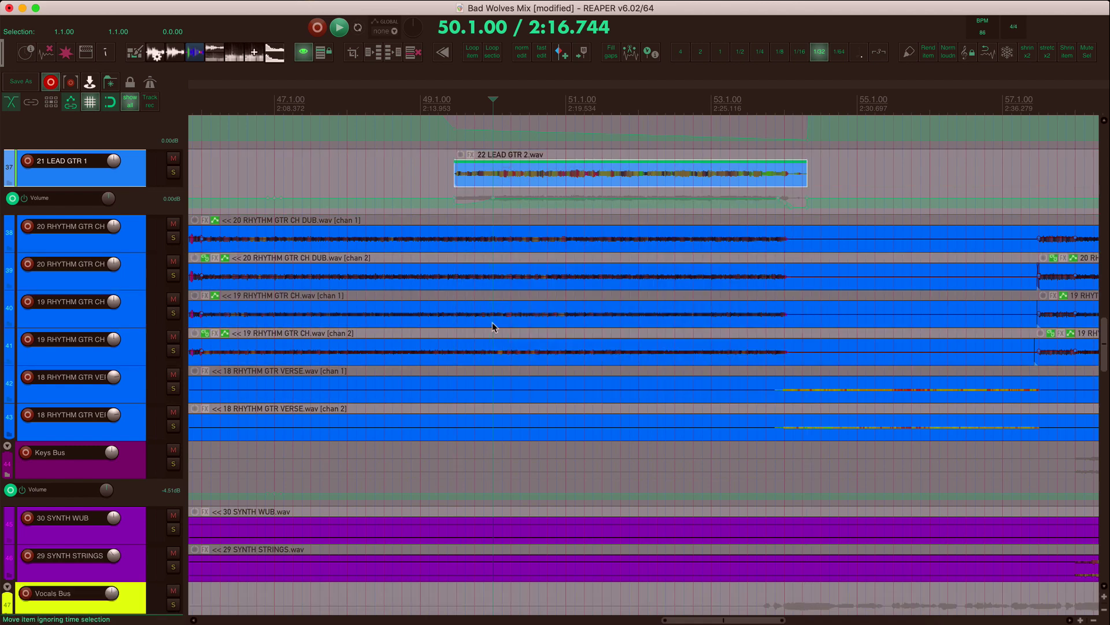
# Disable moving envelope points with items, try shifting the 22 LEAD GTR 2 item slightly earlier, and undo that move
pyautogui.scroll(2, 508, 439)
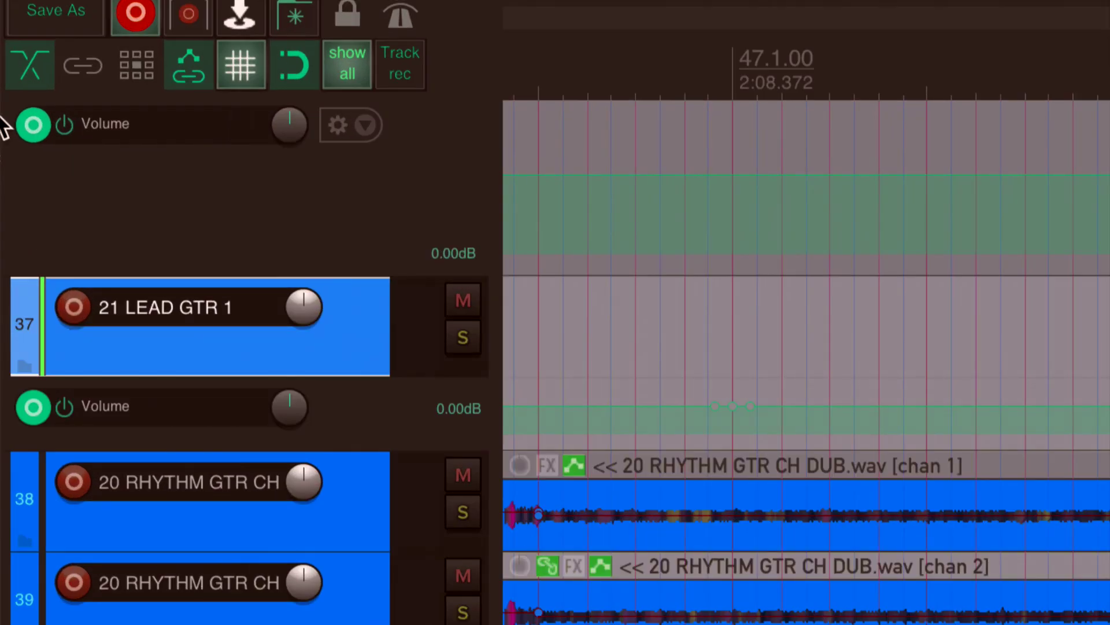
pyautogui.click(194, 67)
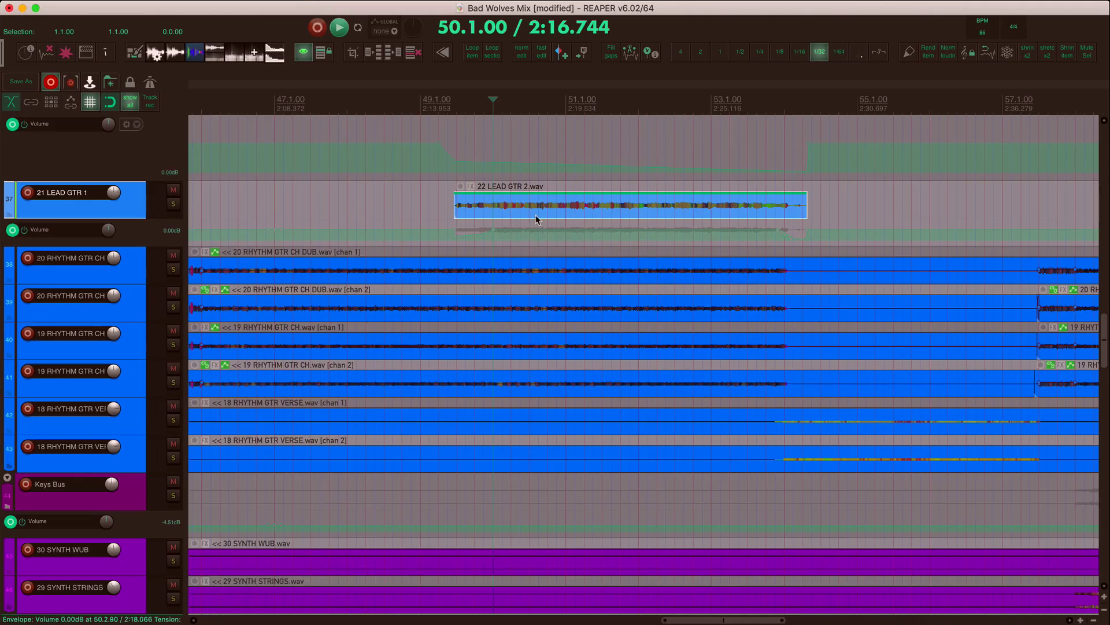
pyautogui.moveTo(546, 207); pyautogui.dragTo(520, 196)
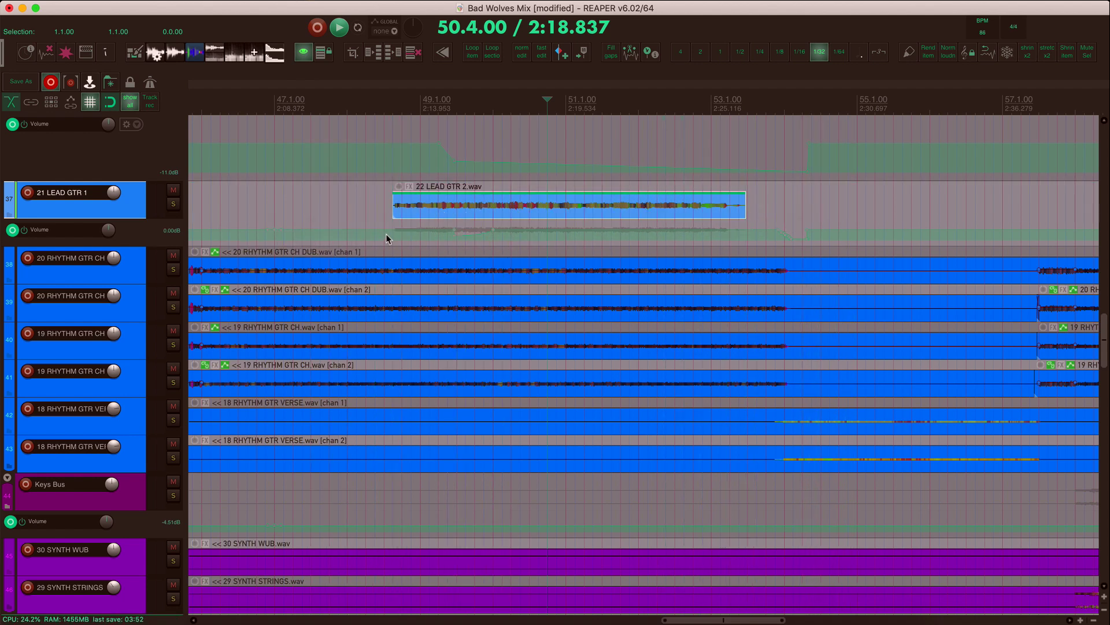
pyautogui.press('super+z')
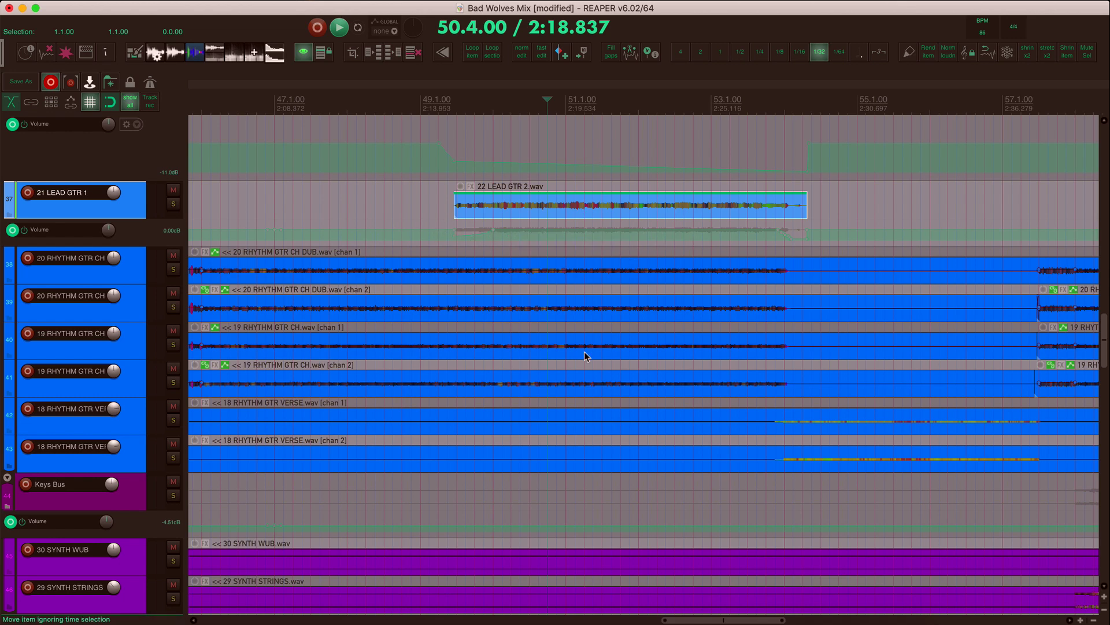
# Copy the 22 LEAD GTR 2 item on the 21 LEAD GTR 1 track and paste it at 55.4.50
pyautogui.scroll(-2, 551, 445)
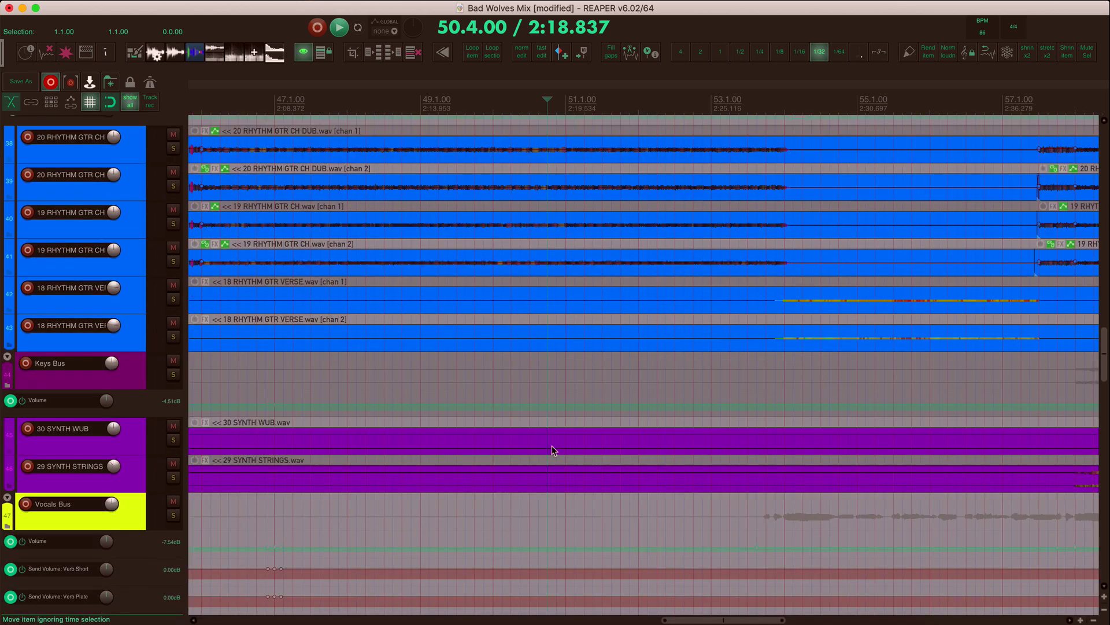
pyautogui.scroll(8, 552, 445)
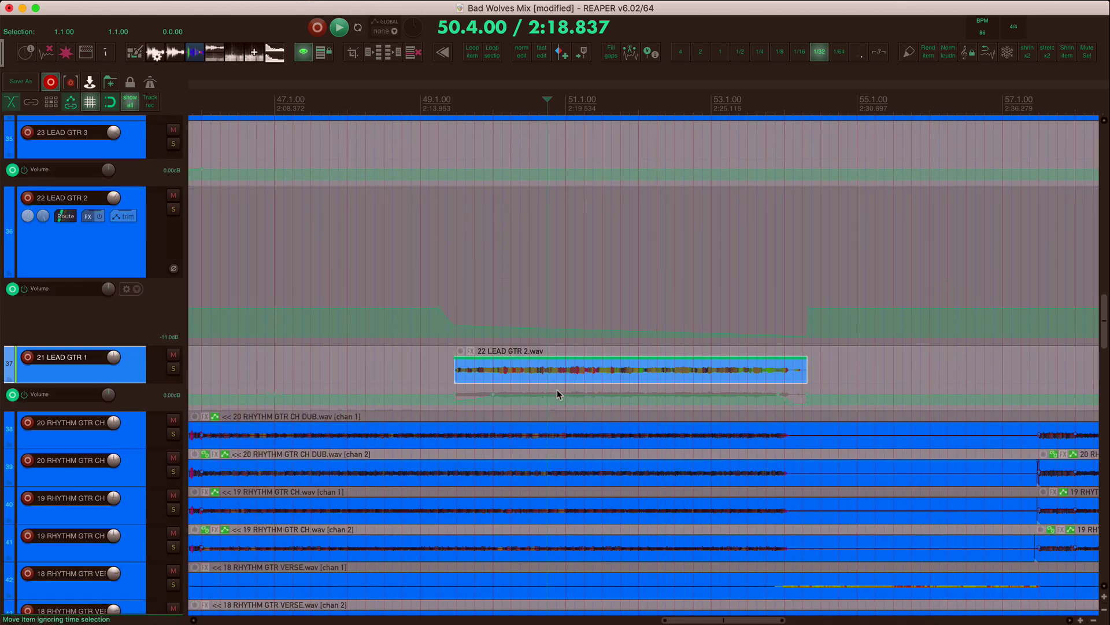
pyautogui.click(555, 372)
pyautogui.click(919, 381)
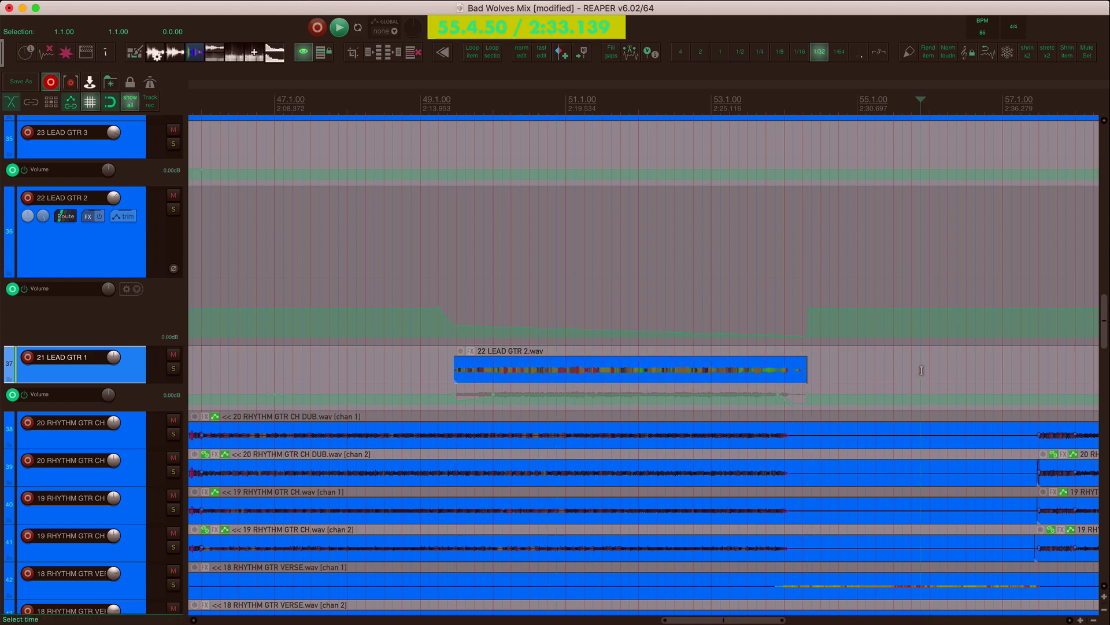
pyautogui.press('super+v')
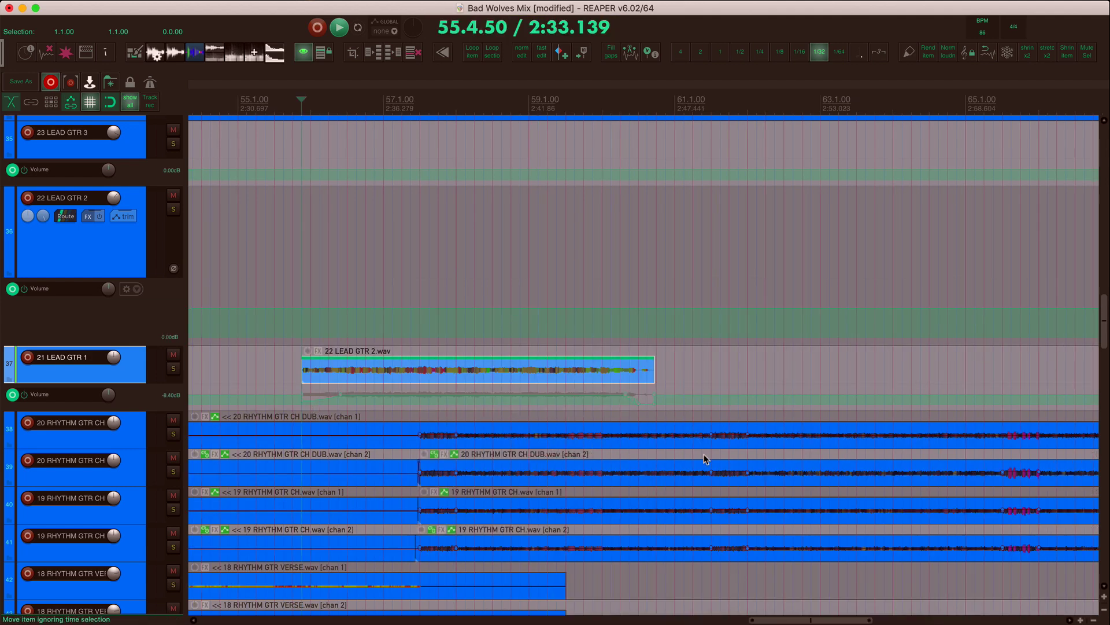
# Try pasting the item onto the first 20 RHYTHM GTR CH track at 63.1.50, and undo the paste
pyautogui.click(830, 440)
pyautogui.press('super+v')
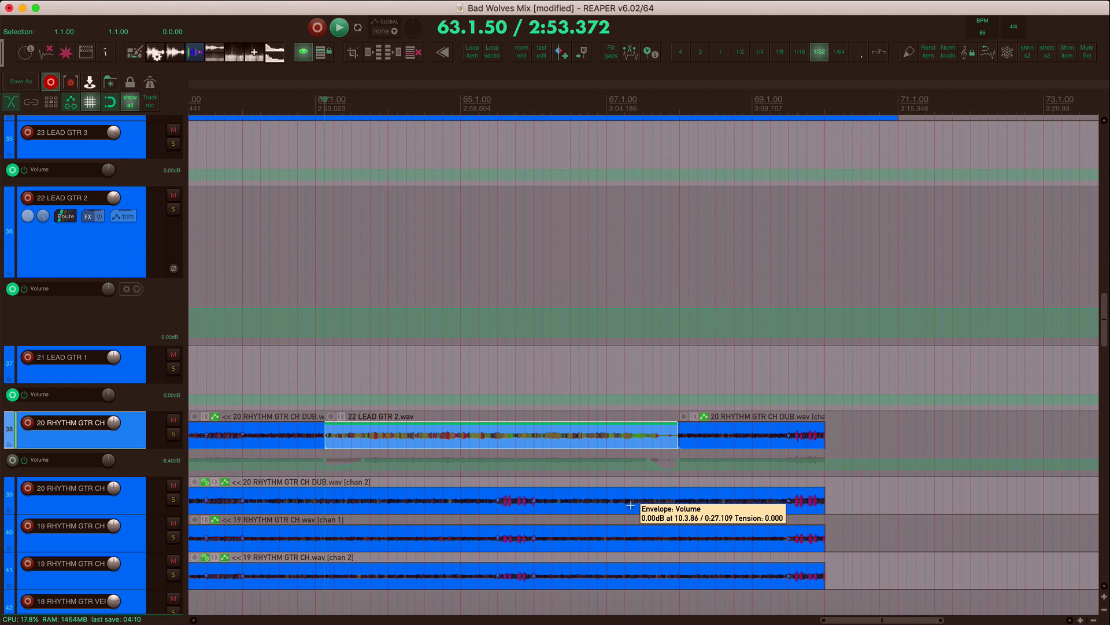
pyautogui.press('super+z')
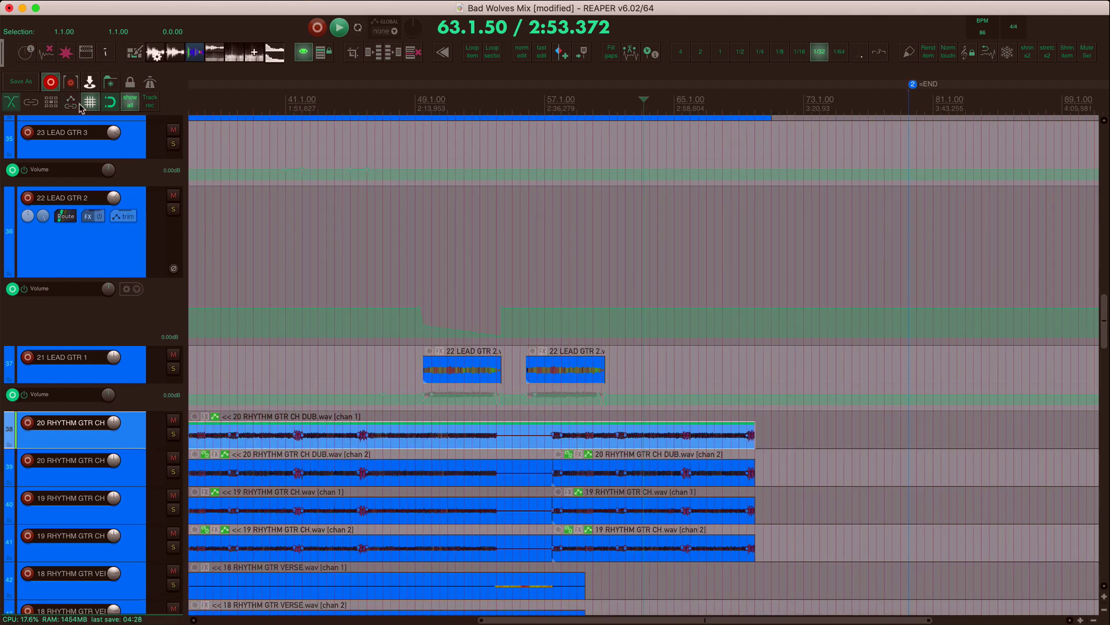
# Enable moving envelope points with items and select the Volume envelope of the 22 LEAD GTR 2 track
pyautogui.click(77, 105)
pyautogui.click(148, 308)
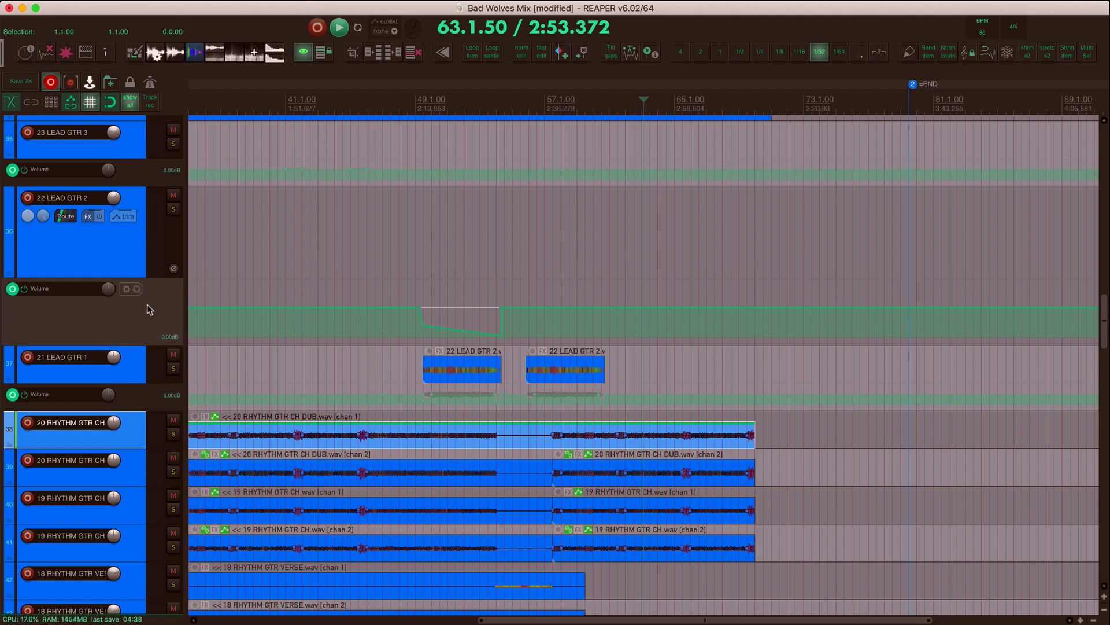